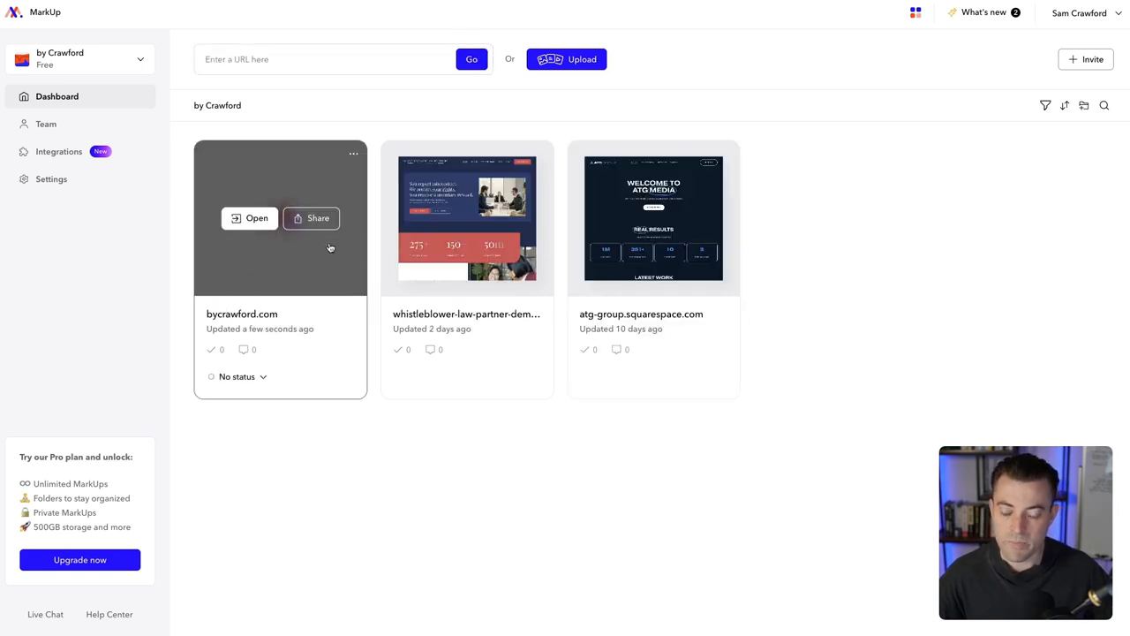
# Step: View the share link options of the bycrawford.com MarkUp and open the project for review
pyautogui.click(256, 218)
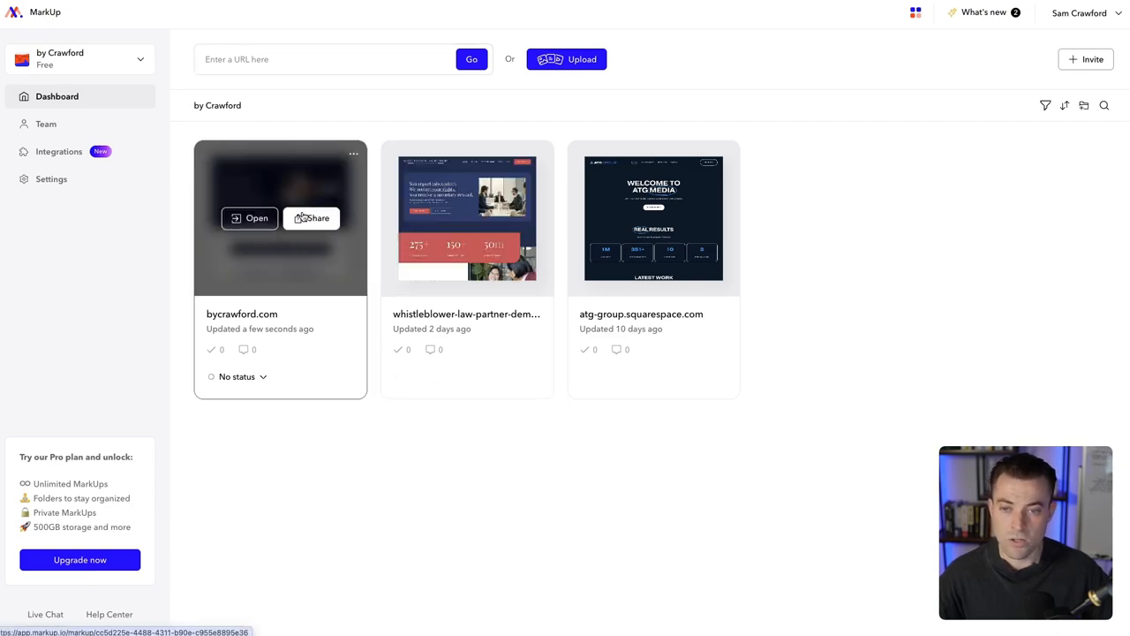
pyautogui.click(313, 218)
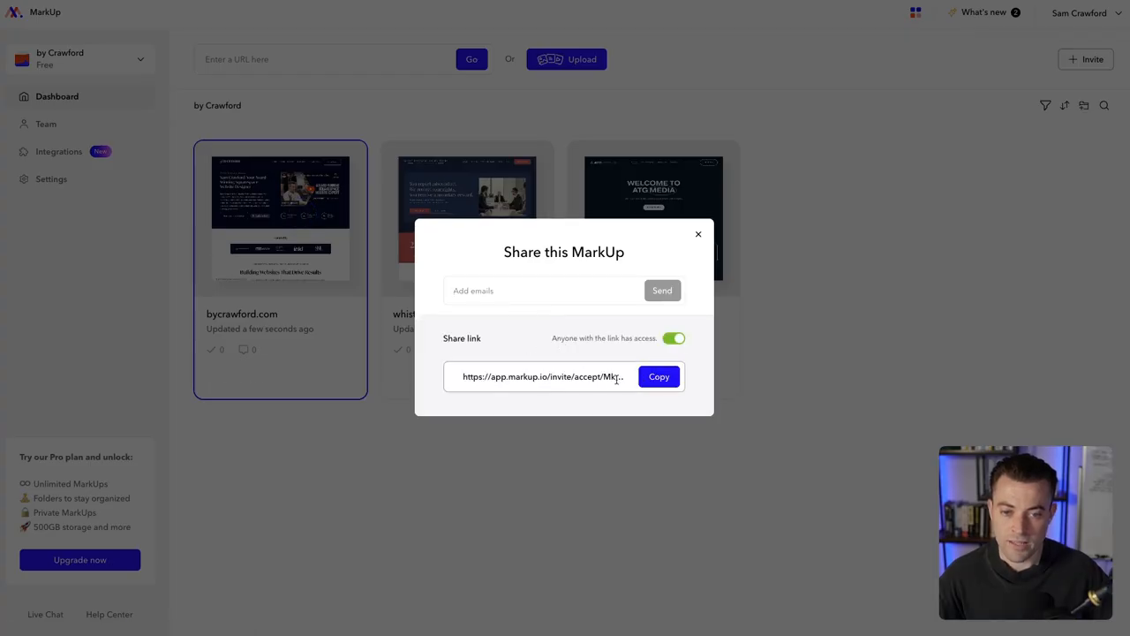
pyautogui.click(865, 350)
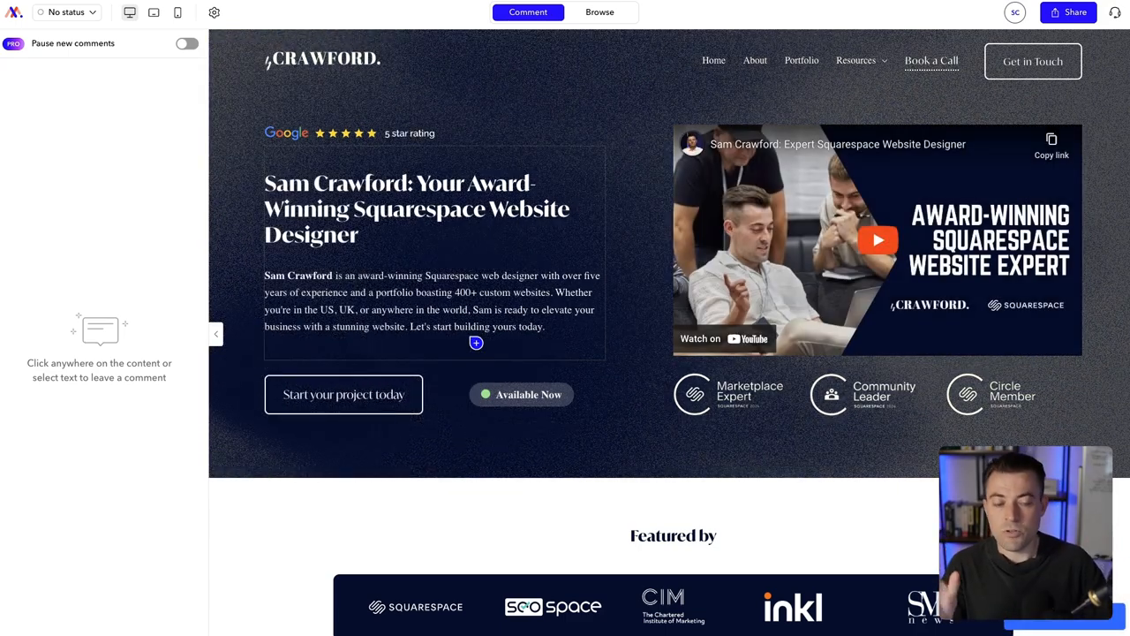
pyautogui.click(590, 197)
pyautogui.press('Escape')
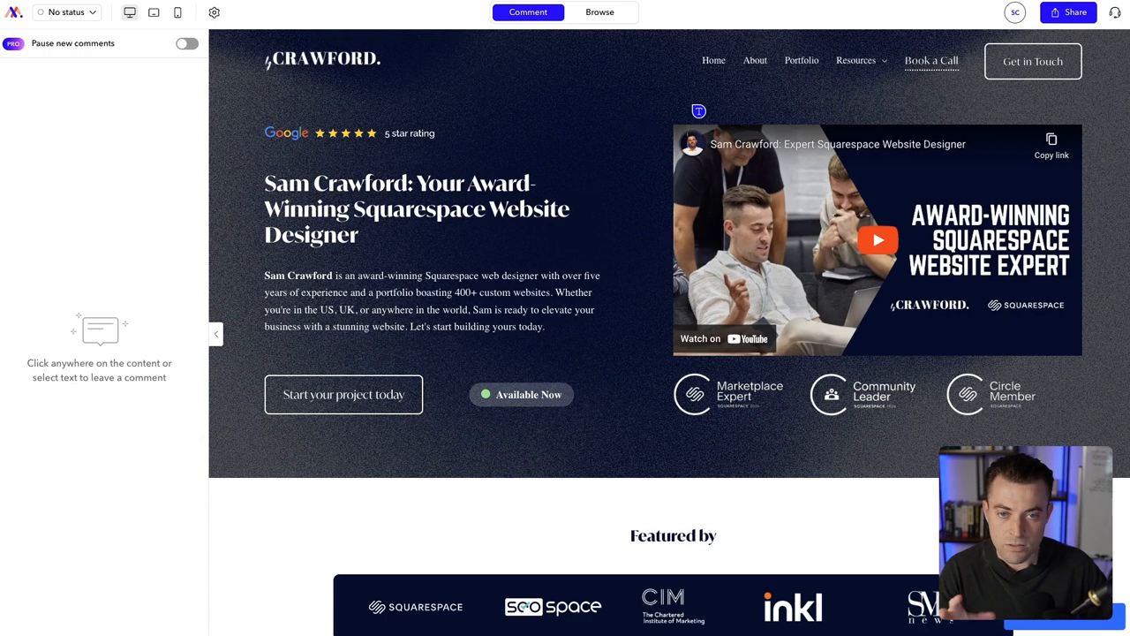
pyautogui.click(657, 120)
pyautogui.press('Escape')
pyautogui.click(947, 261)
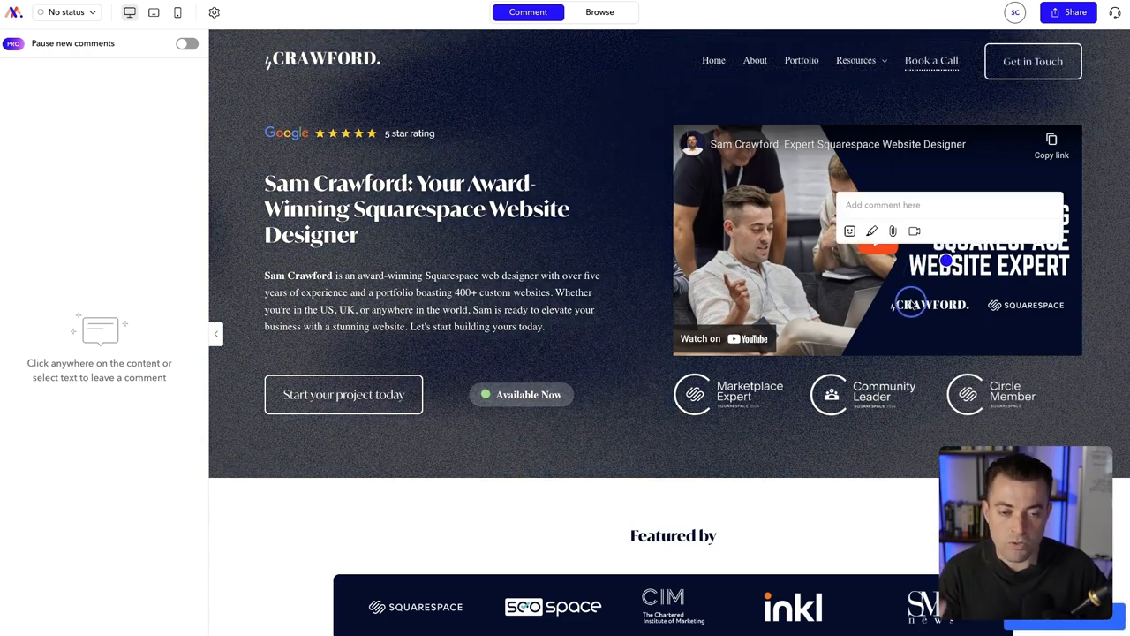
pyautogui.press('Escape')
pyautogui.click(980, 451)
pyautogui.press('Escape')
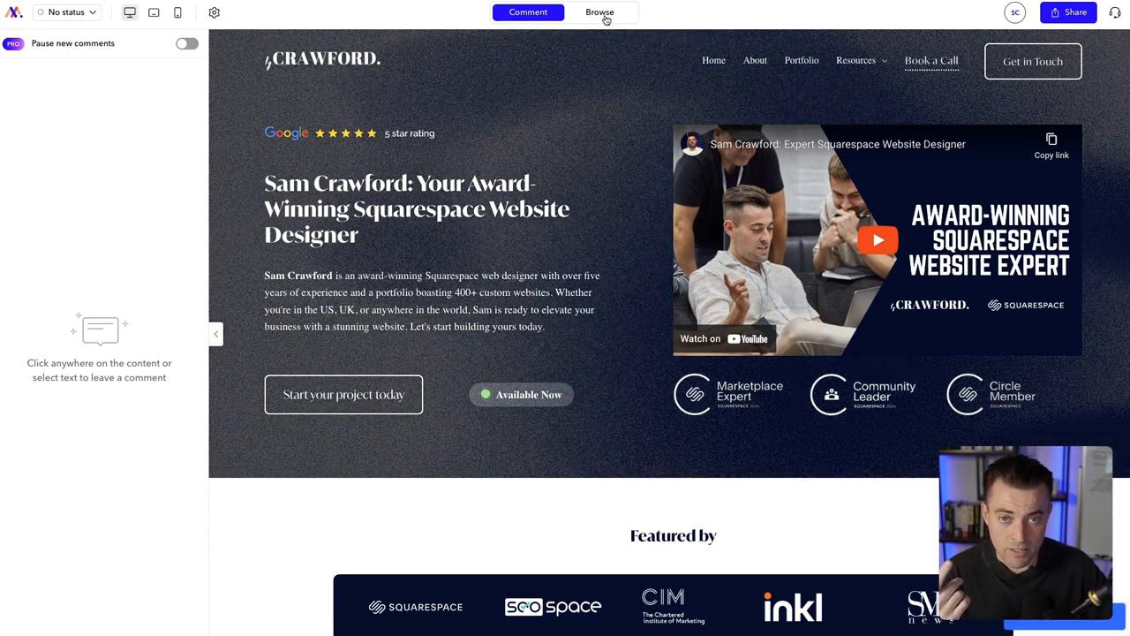
# Step: In Browse mode, play the homepage video, visit the contact page through "Start your project today" and return to the homepage
pyautogui.click(606, 19)
pyautogui.click(878, 241)
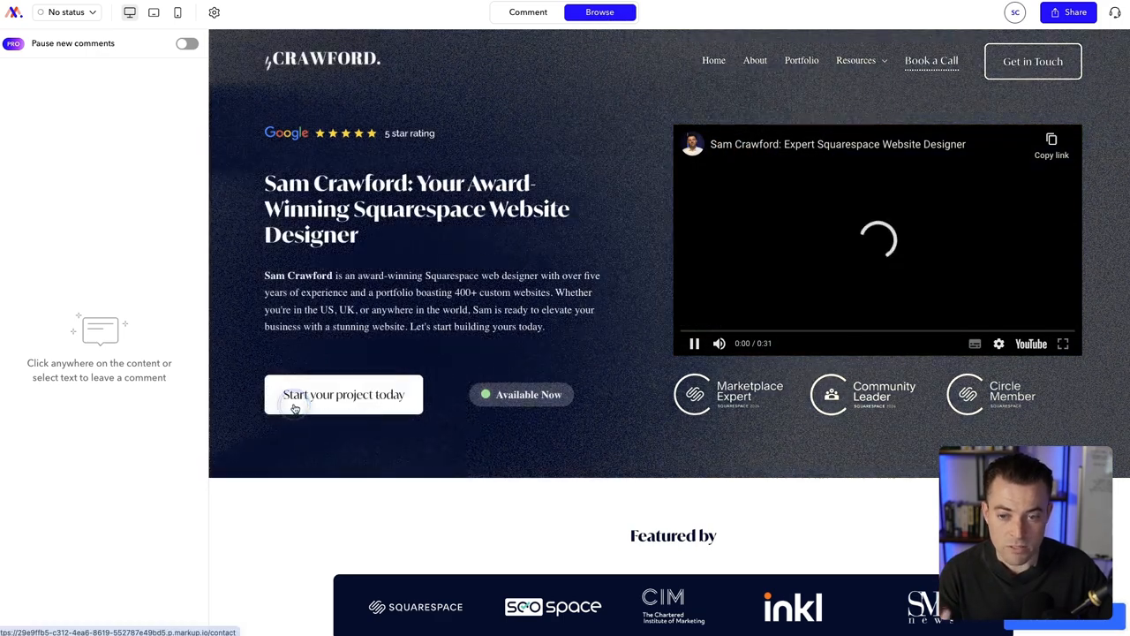
pyautogui.click(294, 408)
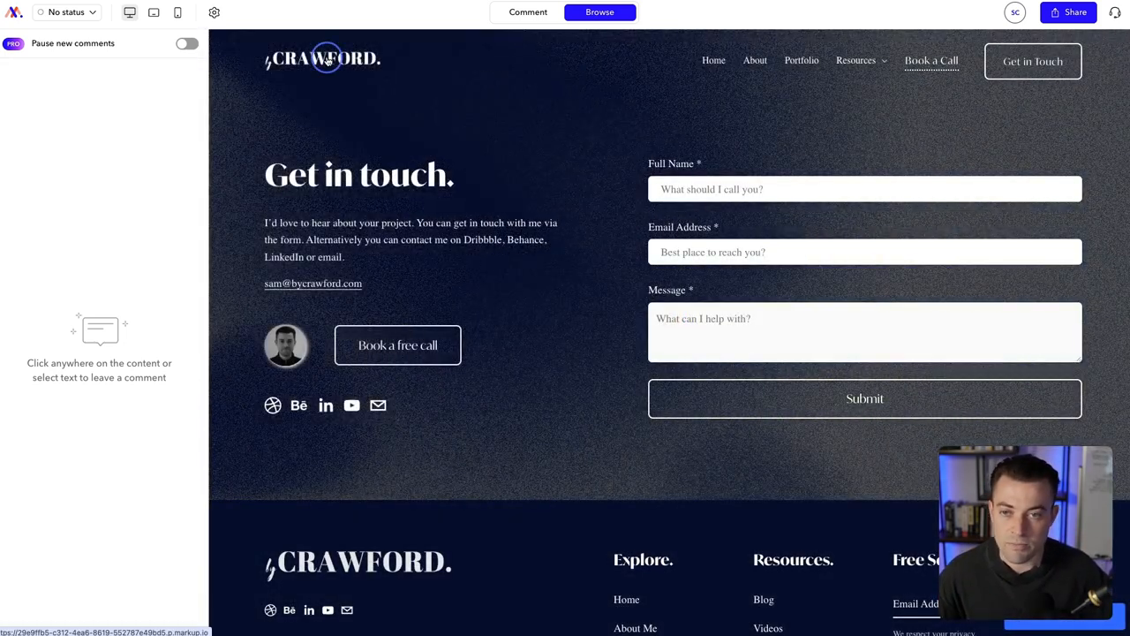
pyautogui.click(326, 60)
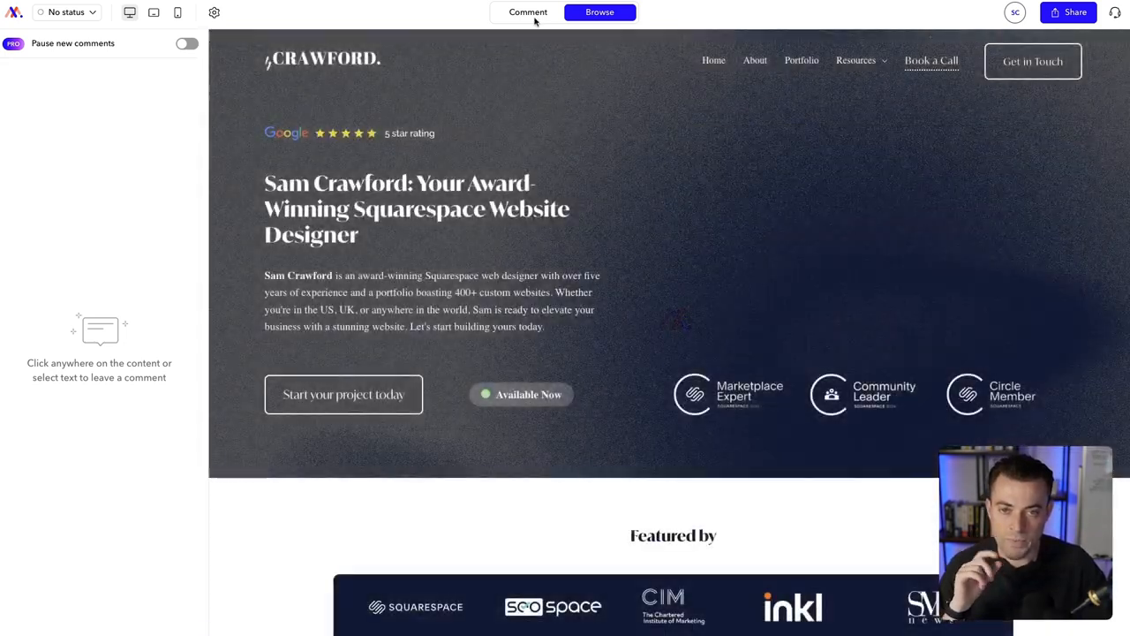
# Step: Compare the Comment and Browse modes on the homepage and look over the page content in Browse mode
pyautogui.click(531, 15)
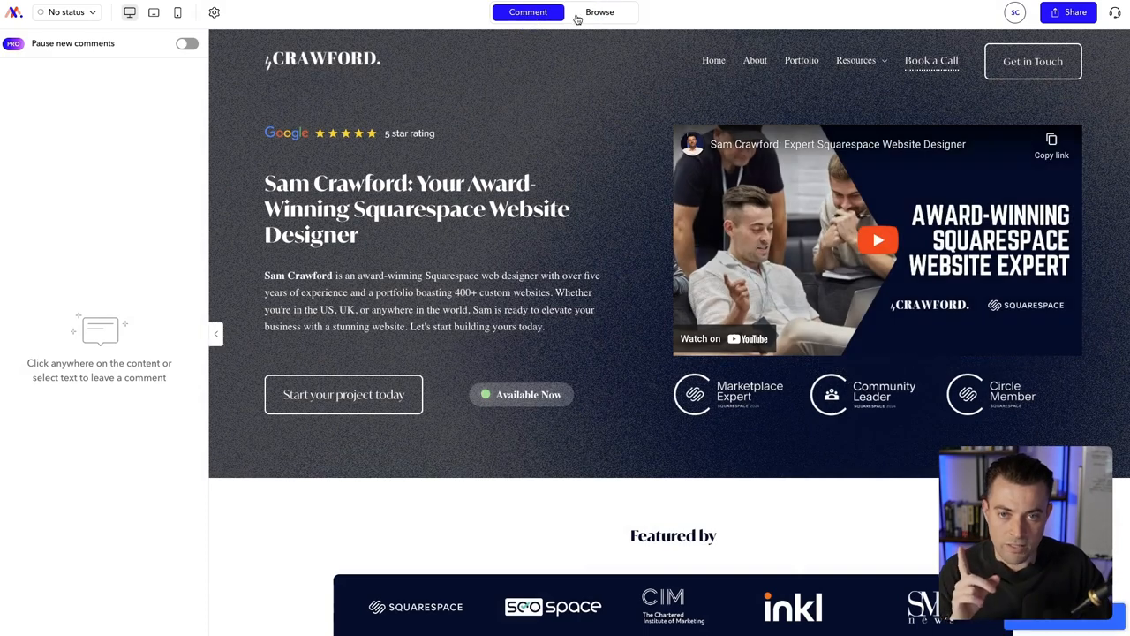
pyautogui.click(596, 13)
pyautogui.click(534, 13)
pyautogui.click(605, 15)
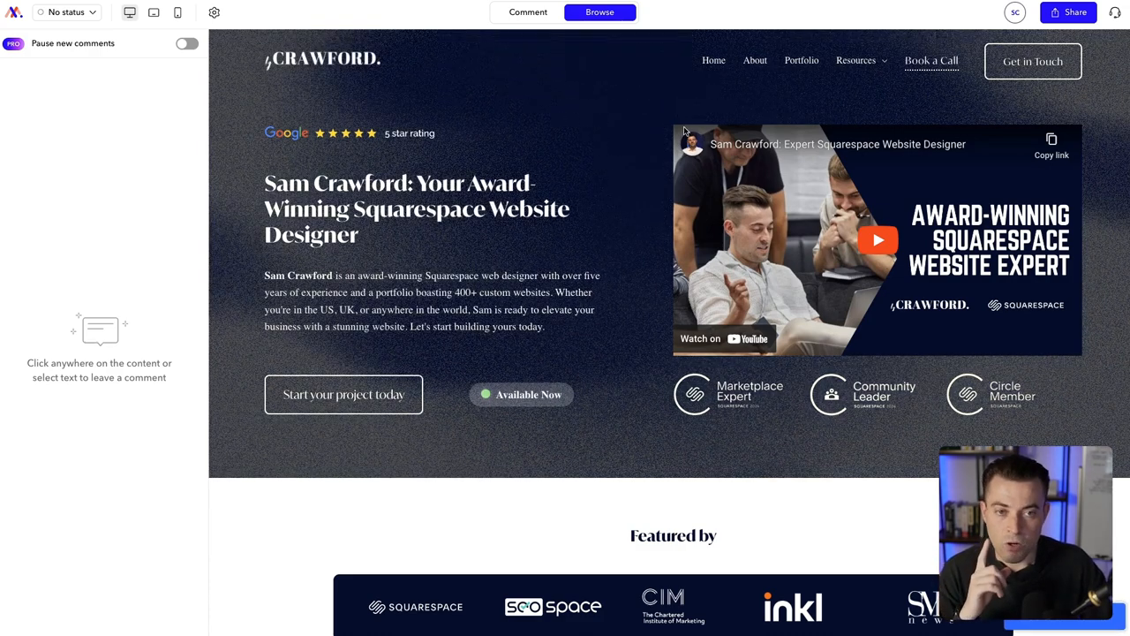
pyautogui.scroll(-10, 683, 130)
pyautogui.scroll(10, 682, 126)
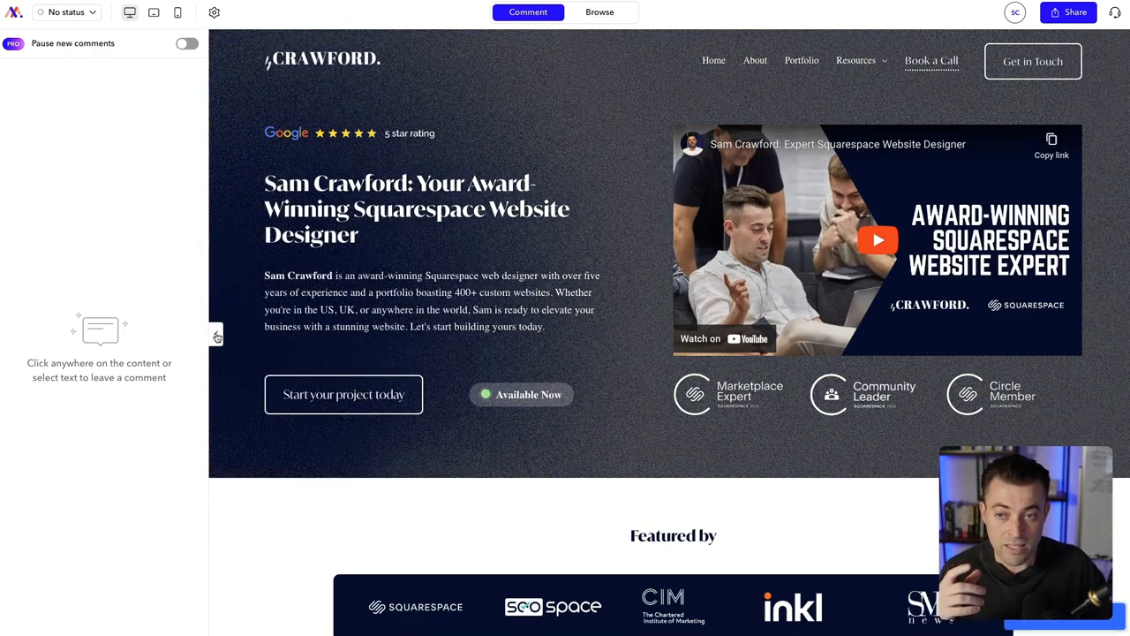
# Step: Collapse the comments sidebar and look through the homepage's reviews and about sections at full width in Browse mode
pyautogui.click(216, 335)
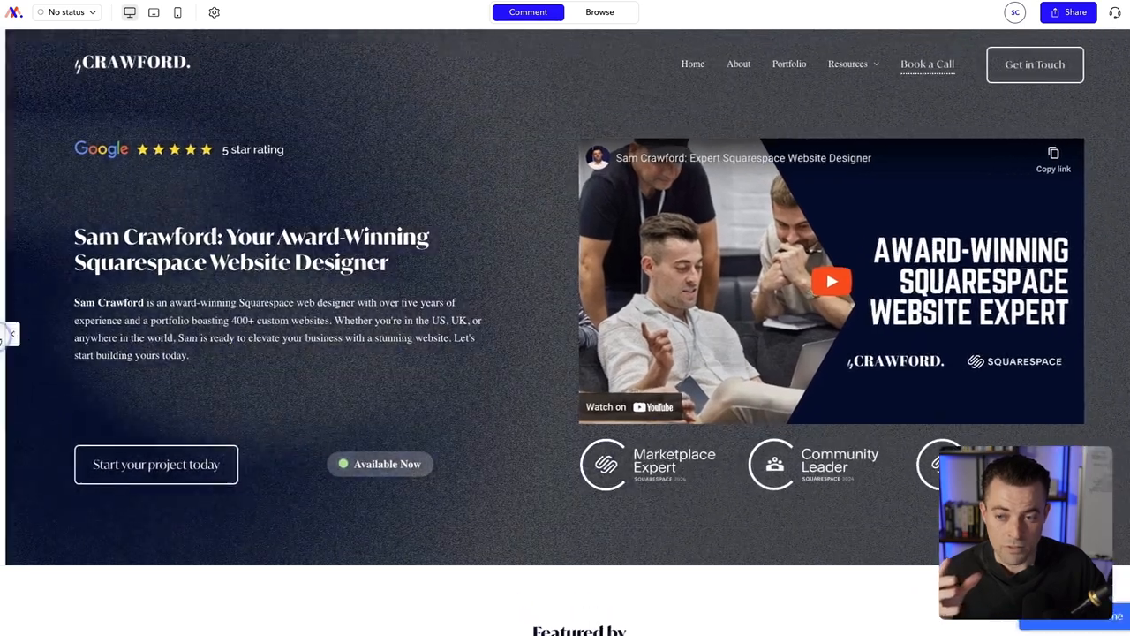
pyautogui.click(2, 338)
pyautogui.click(213, 336)
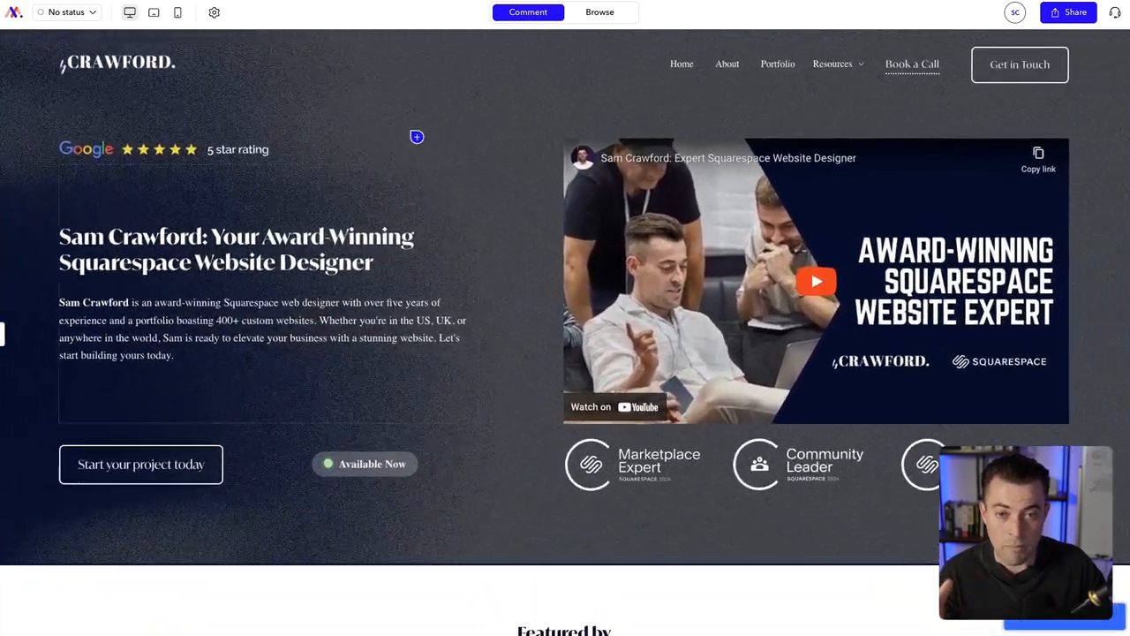
pyautogui.click(601, 16)
pyautogui.scroll(-8, 513, 269)
pyautogui.scroll(-15, 513, 268)
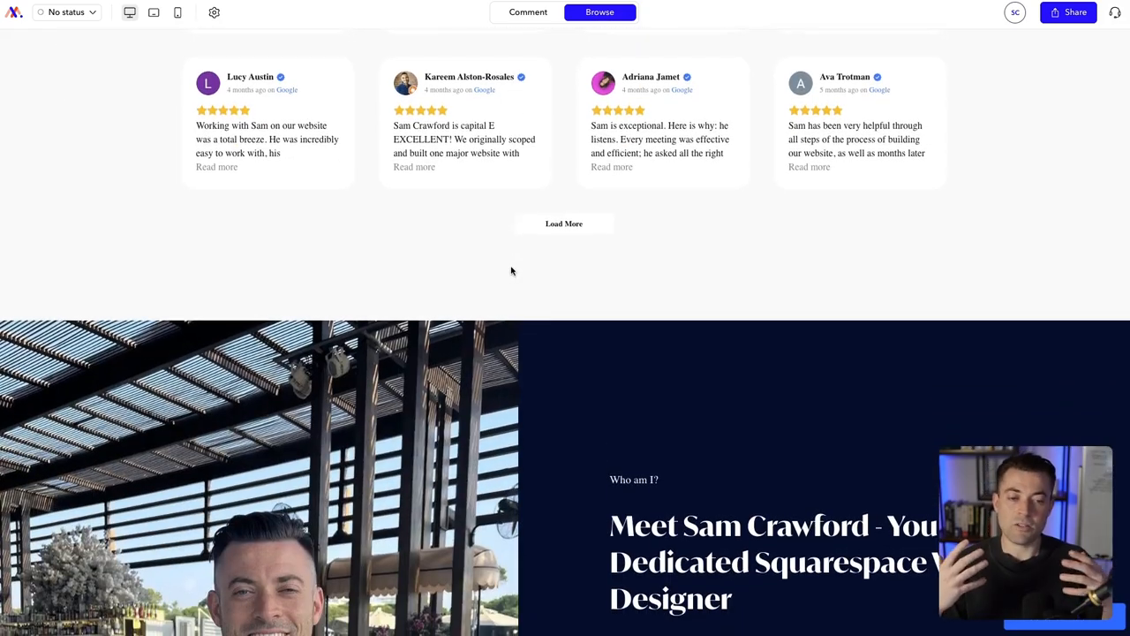
pyautogui.scroll(-8, 510, 270)
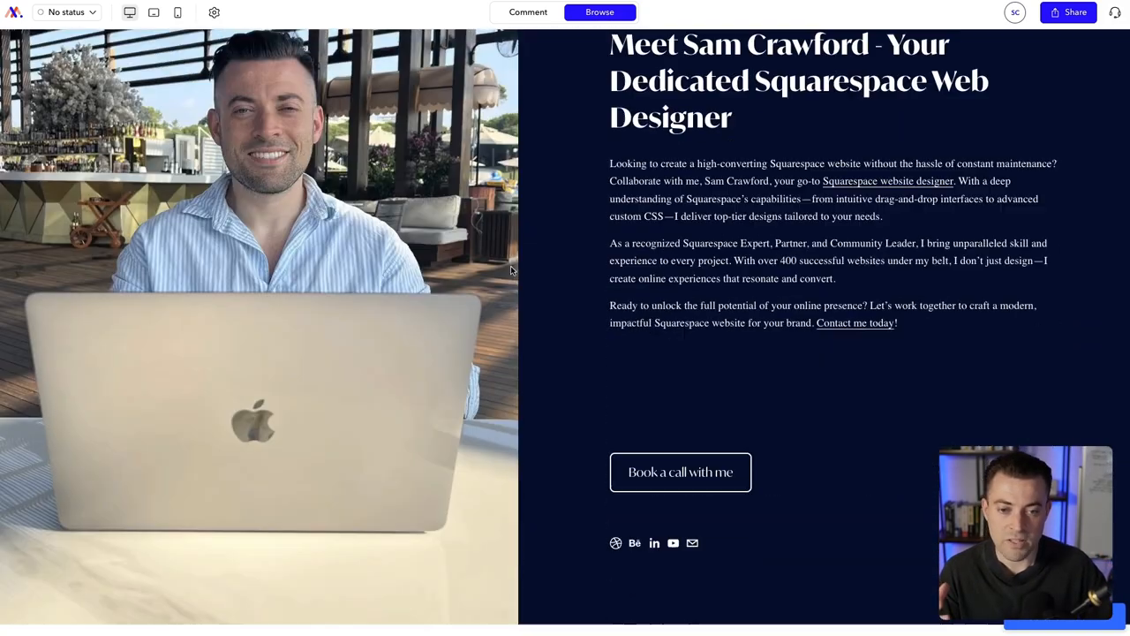
pyautogui.scroll(20, 510, 270)
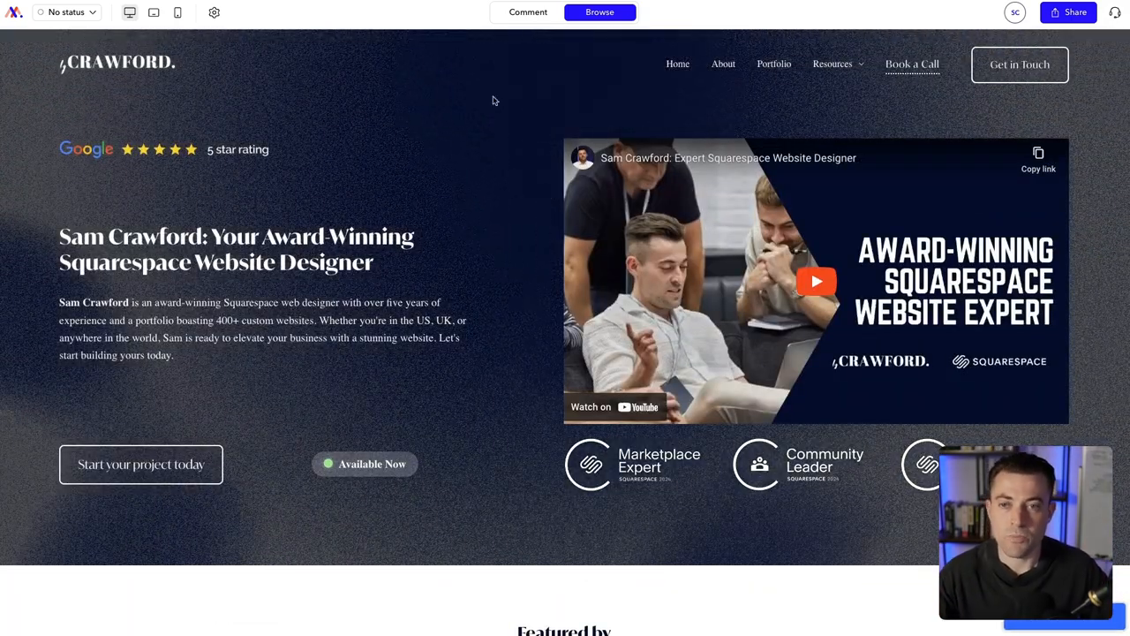
# Step: Post a comment on the homepage's main heading reading "Change this copy to:" with "vsdnvjksergk,n" on a separate line below
pyautogui.click(528, 11)
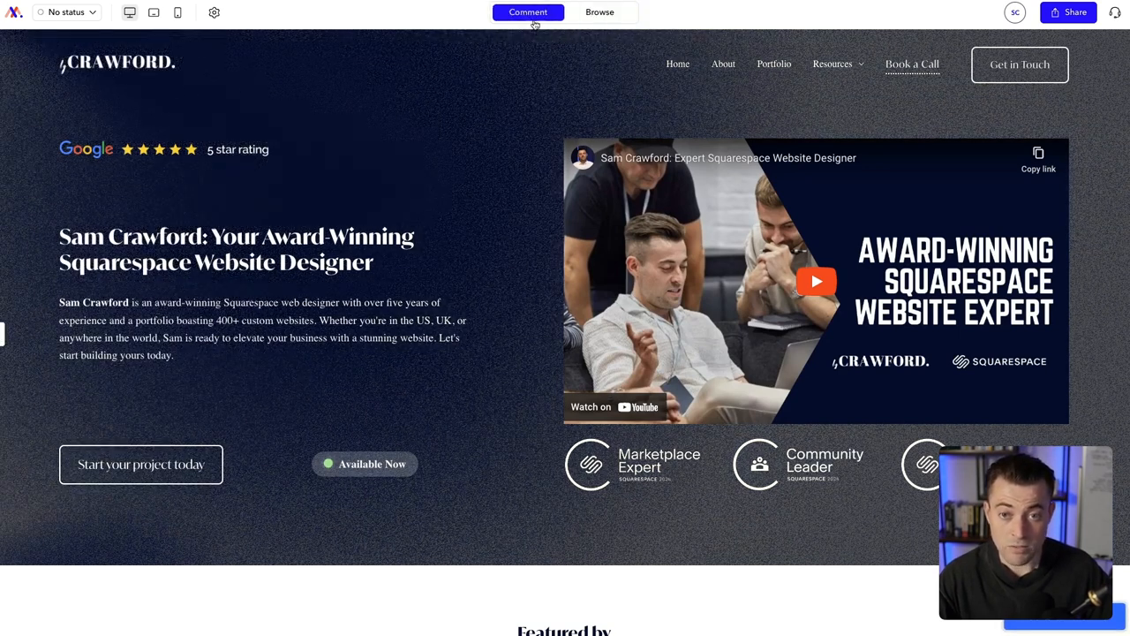
pyautogui.click(200, 243)
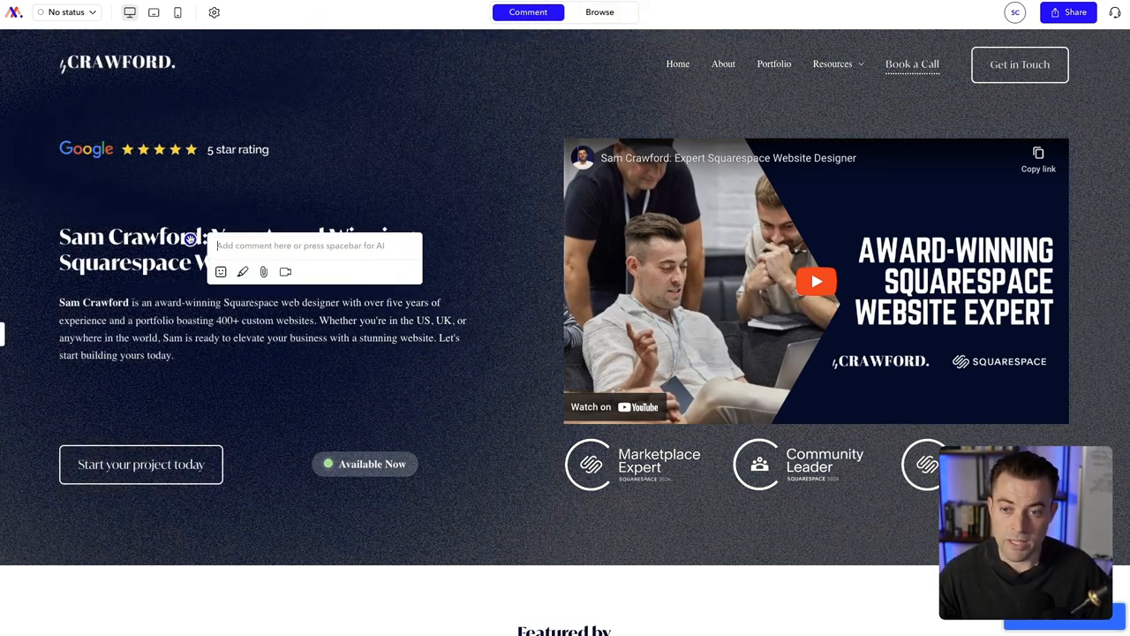
pyautogui.write('Change th')
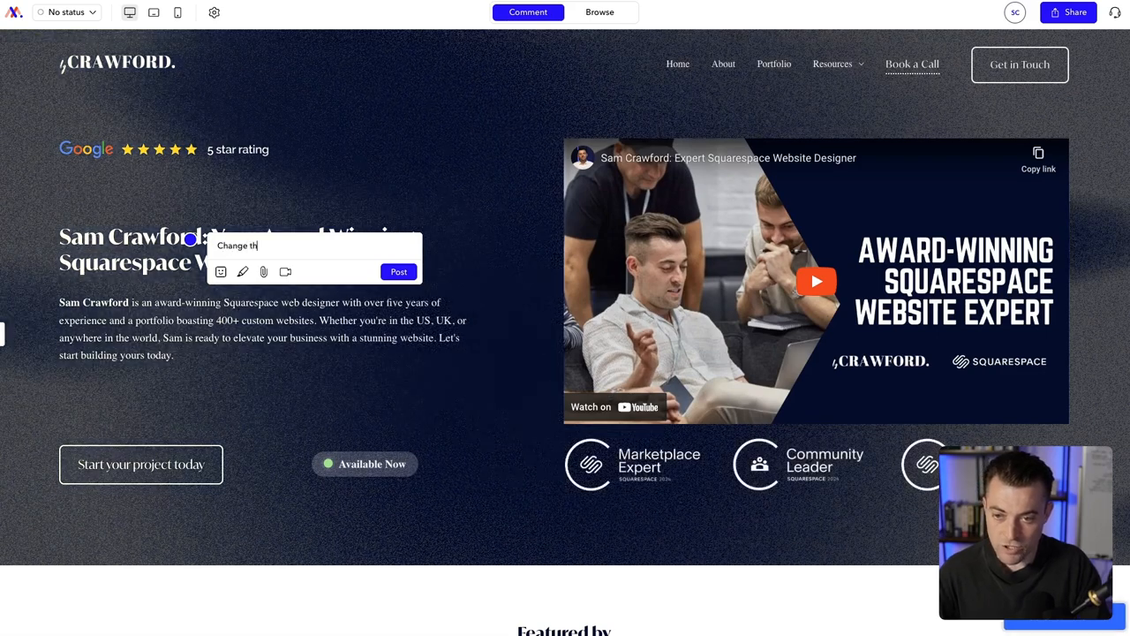
pyautogui.write('is copy to:')
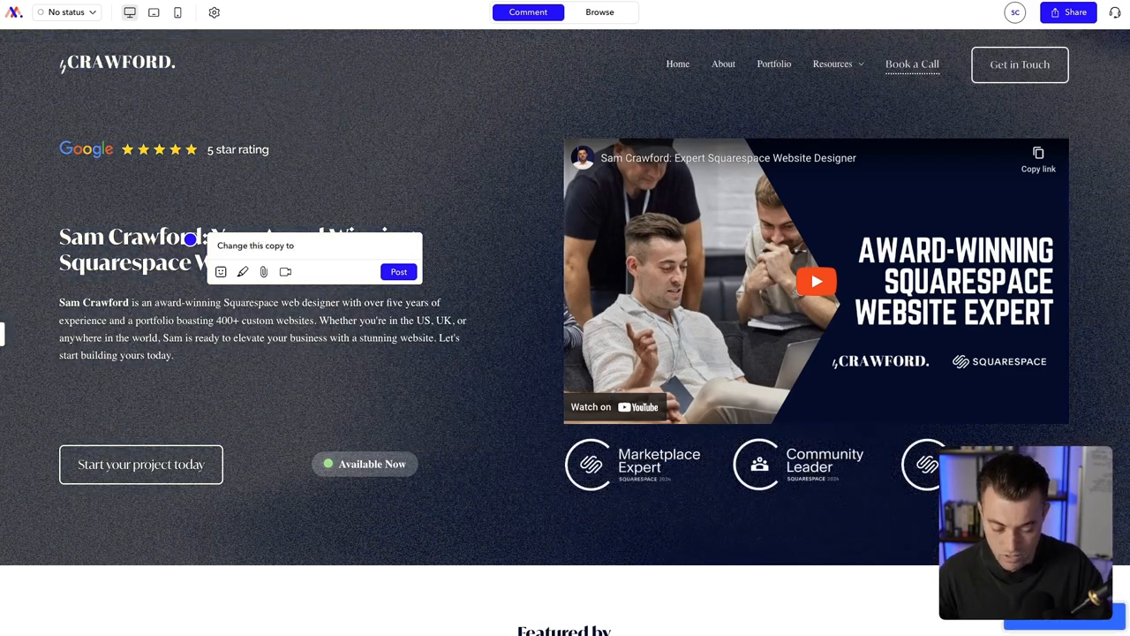
pyautogui.hotkey('shift', 'Return')
pyautogui.write('vsdnvjksergk,n')
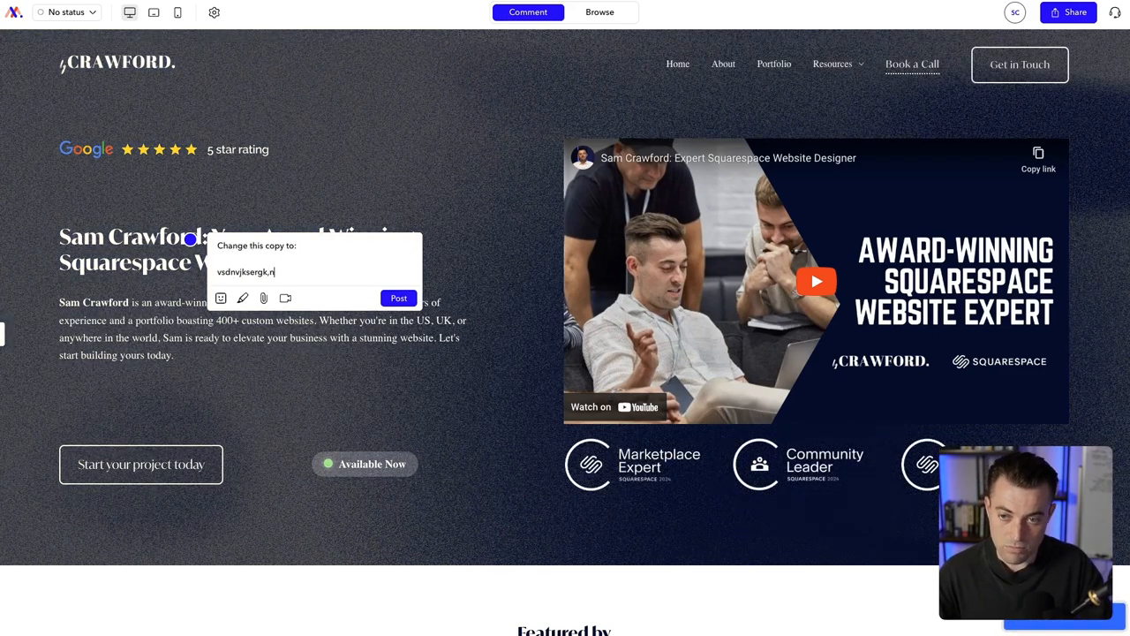
pyautogui.press('Return')
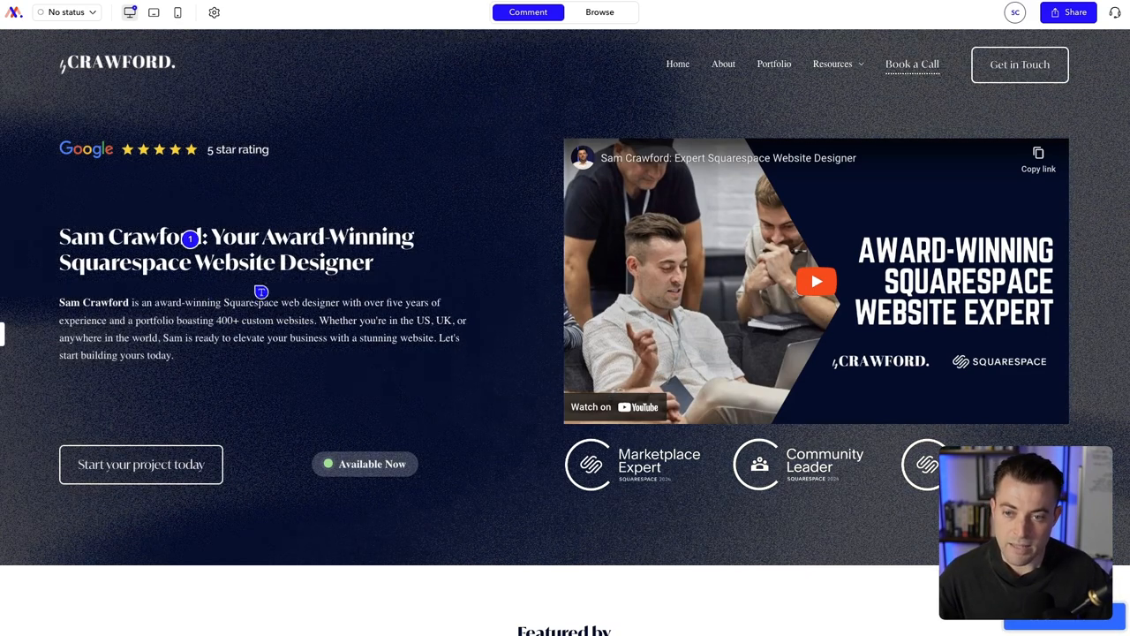
# Step: Expand the comments sidebar, mark the heading comment as resolved, and check the Resolved and Active comment lists
pyautogui.click(4, 334)
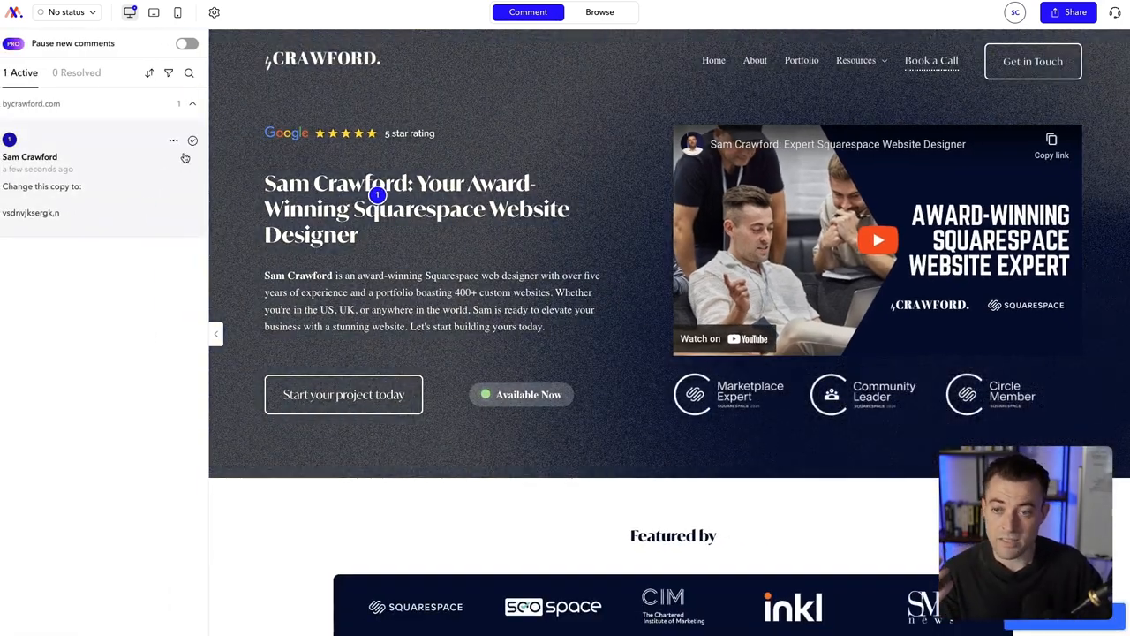
pyautogui.click(192, 141)
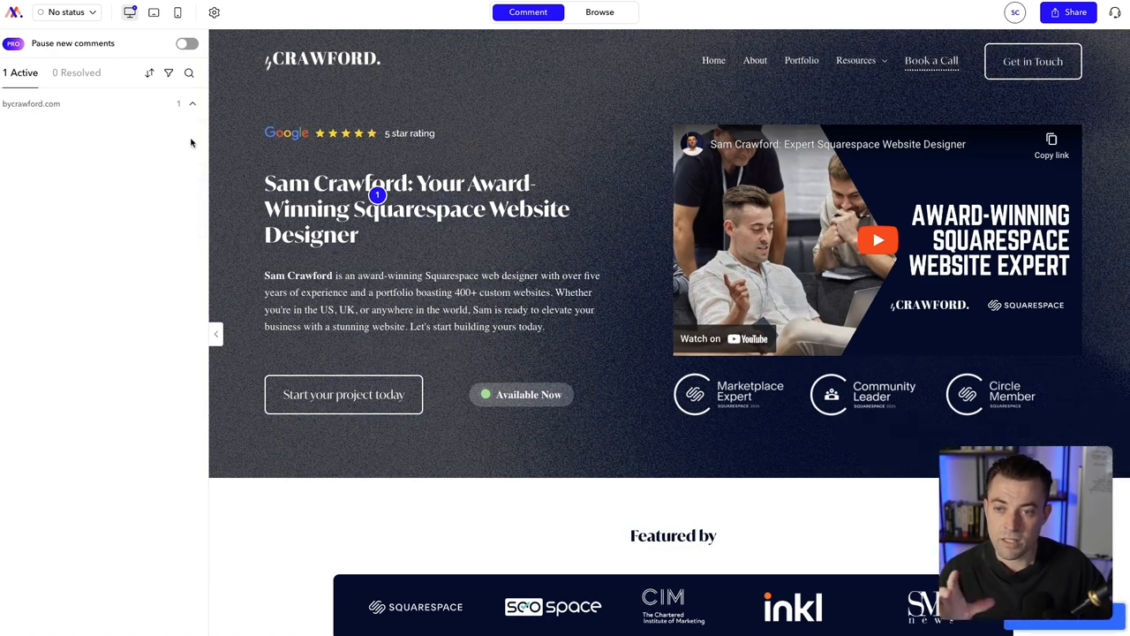
pyautogui.click(84, 74)
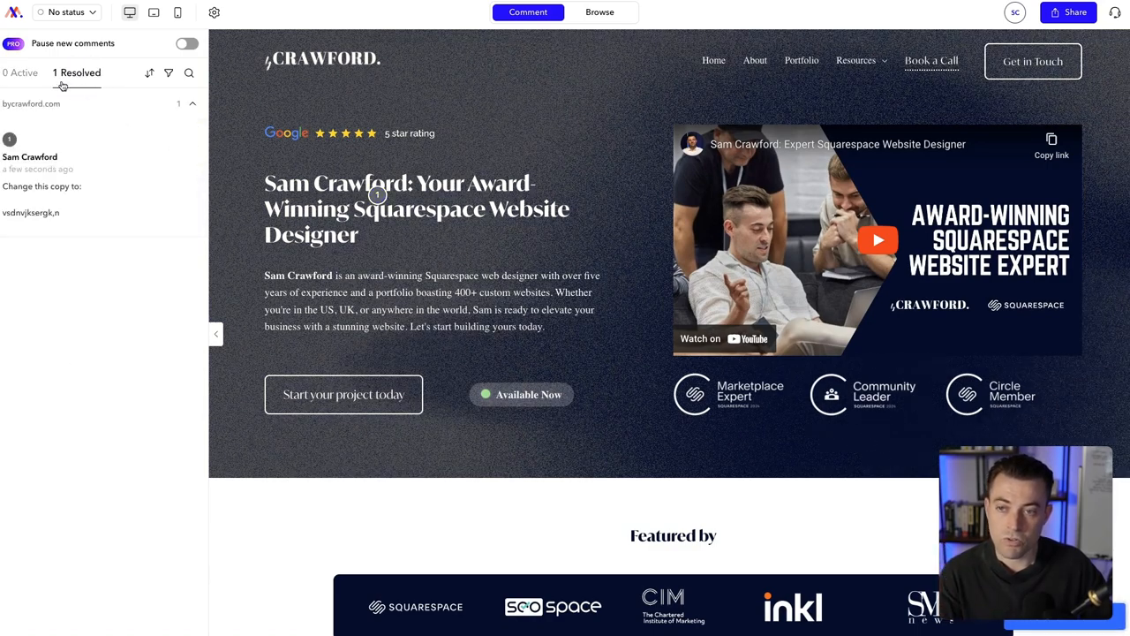
pyautogui.click(19, 73)
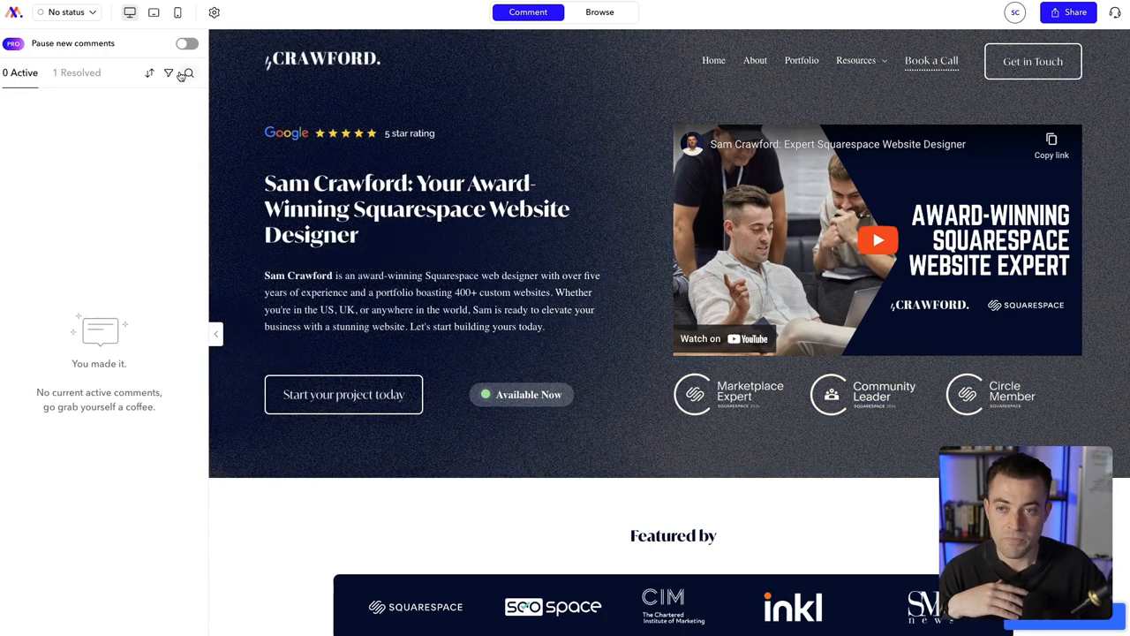
# Step: Switch the preview to Mobile View and post the comment "Change orientation of this" on the main heading
pyautogui.click(153, 12)
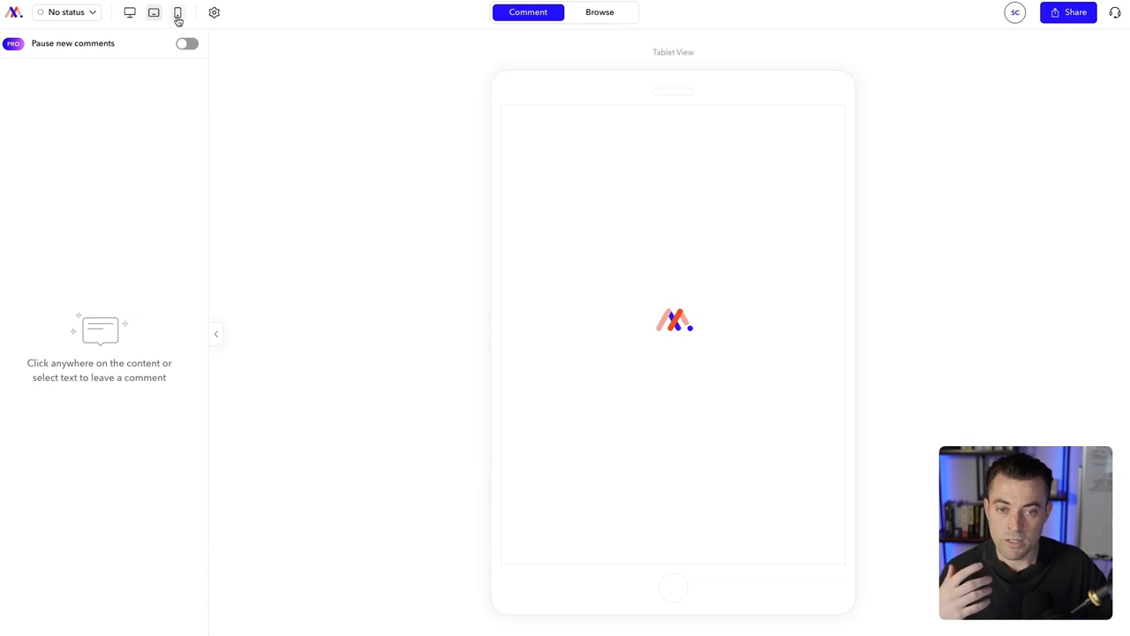
pyautogui.click(178, 14)
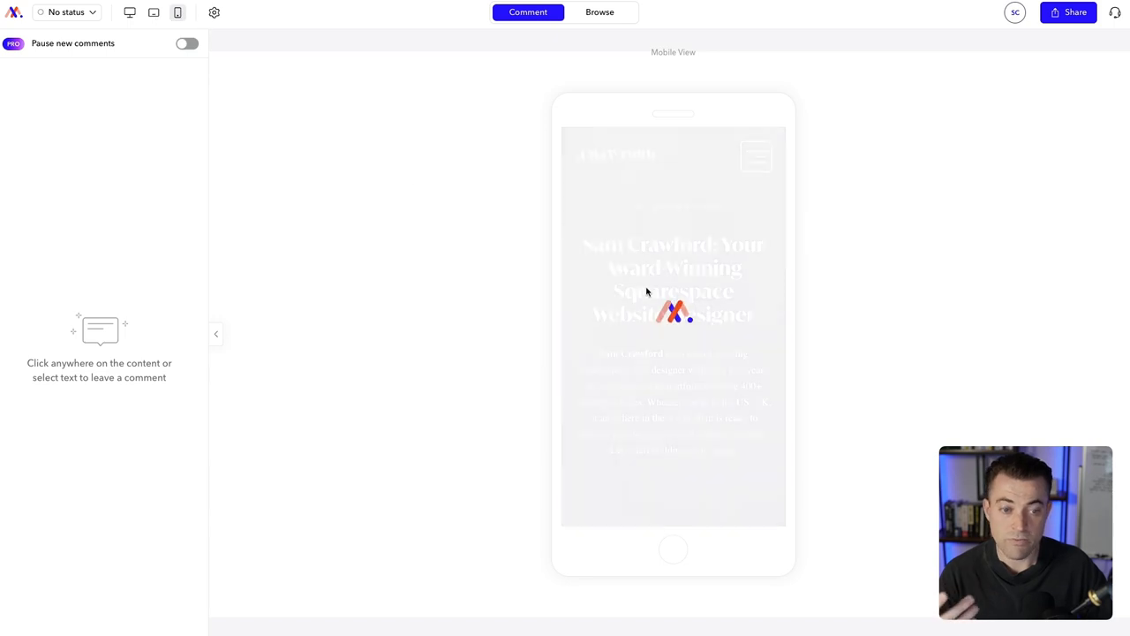
pyautogui.click(663, 251)
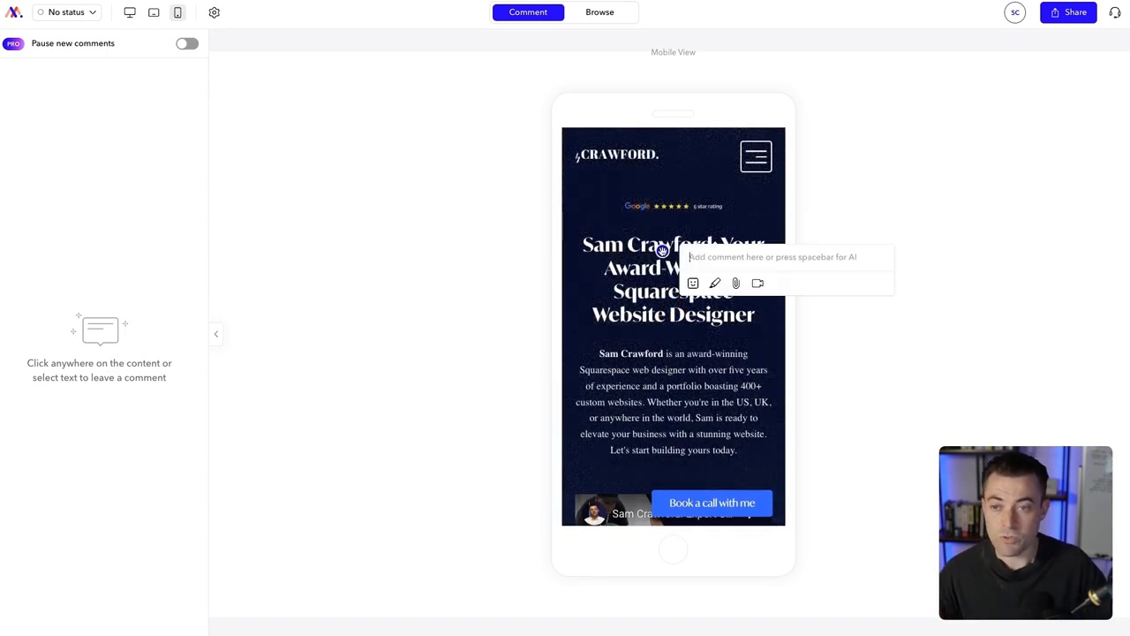
pyautogui.write('Change')
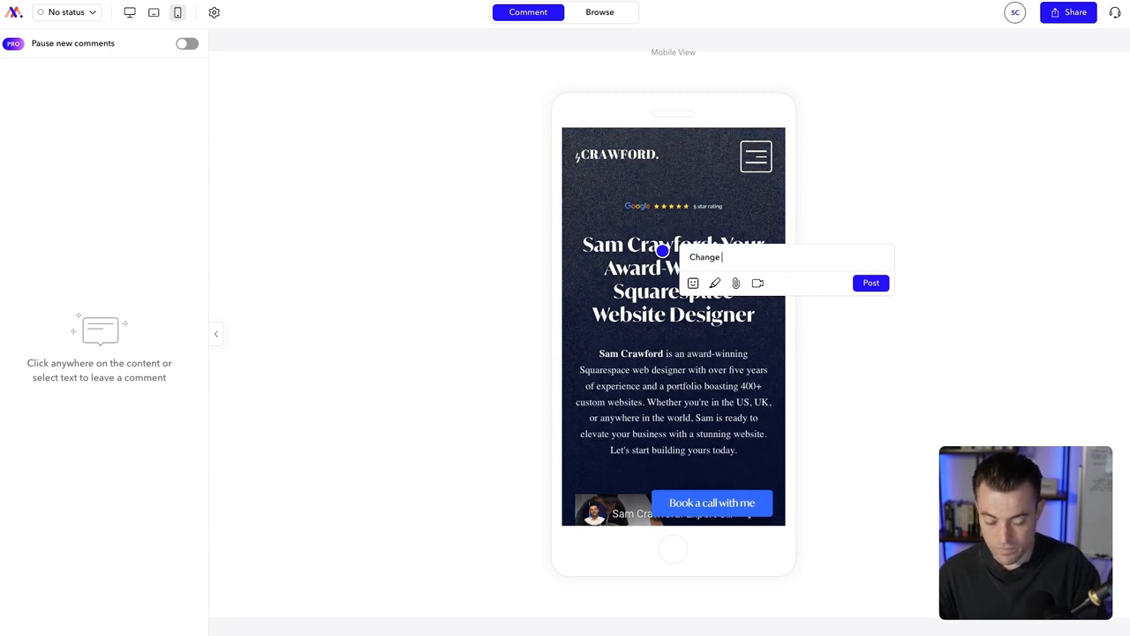
pyautogui.write(' orientation of')
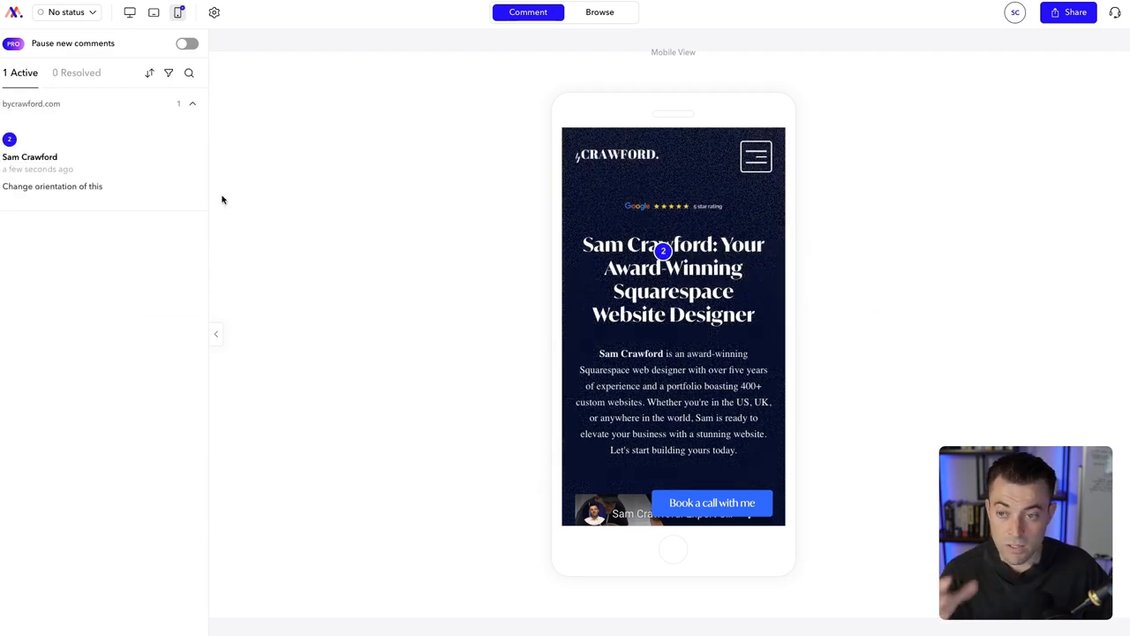
# Step: Check the desktop view's active comments and open the details of the "Change orientation of this" comment in Mobile View
pyautogui.click(154, 13)
pyautogui.click(129, 13)
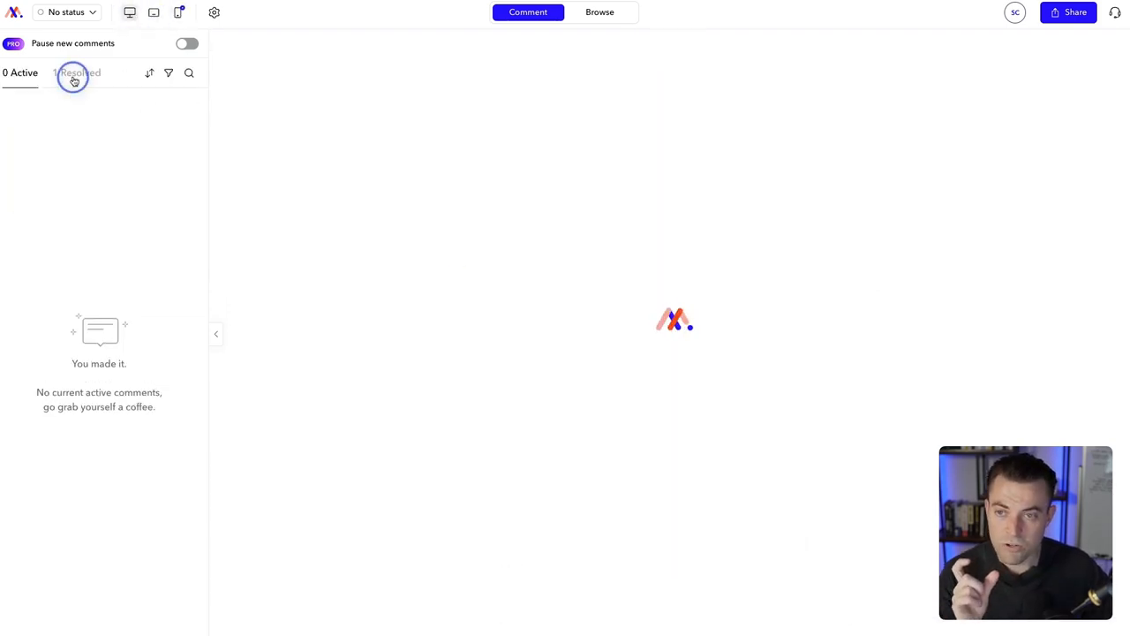
pyautogui.click(18, 74)
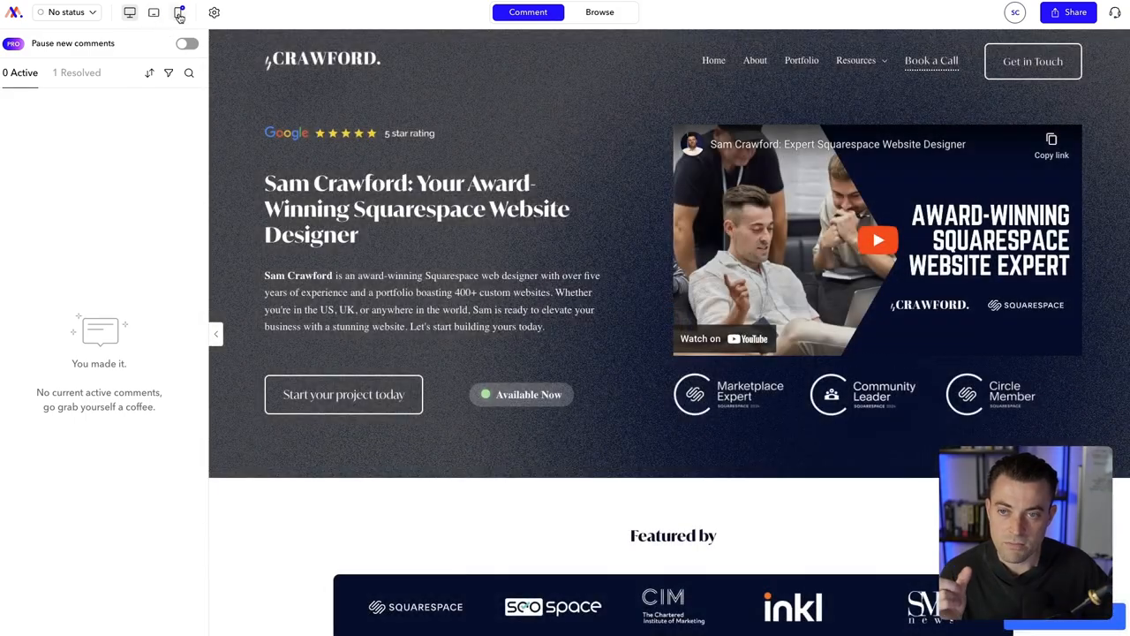
pyautogui.click(179, 12)
pyautogui.click(101, 173)
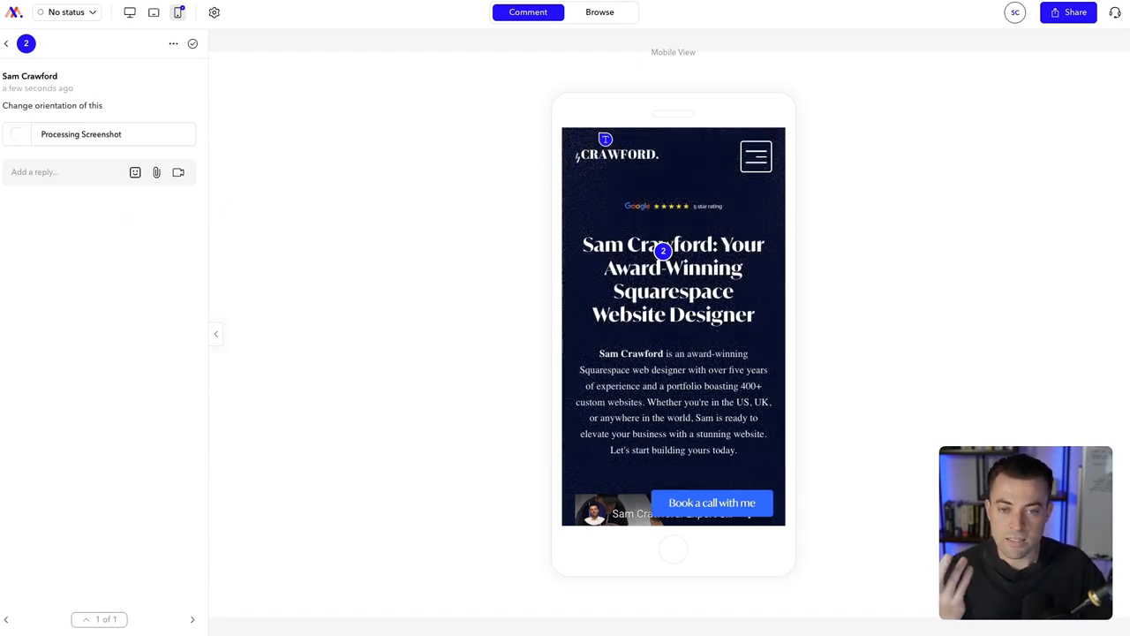
# Step: Browse from the homepage to the site's personal introduction page in Mobile View, then return to Comment mode
pyautogui.click(615, 152)
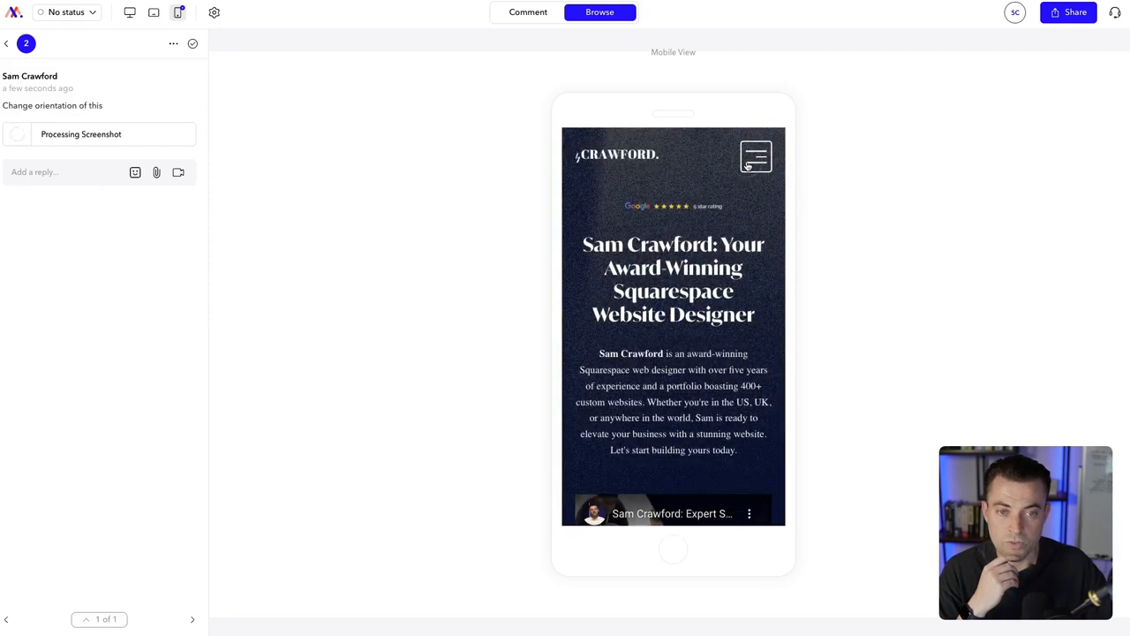
pyautogui.click(756, 161)
pyautogui.click(674, 297)
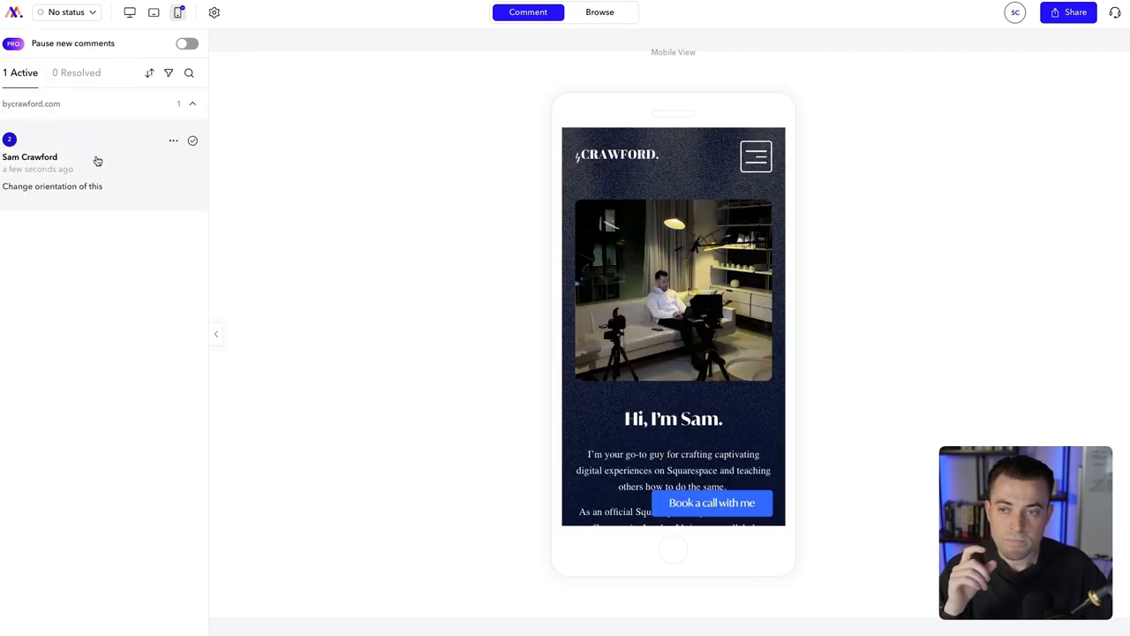
# Step: Jump back to the homepage location of the "Change orientation of this" comment and open its thread on the main heading
pyautogui.click(95, 170)
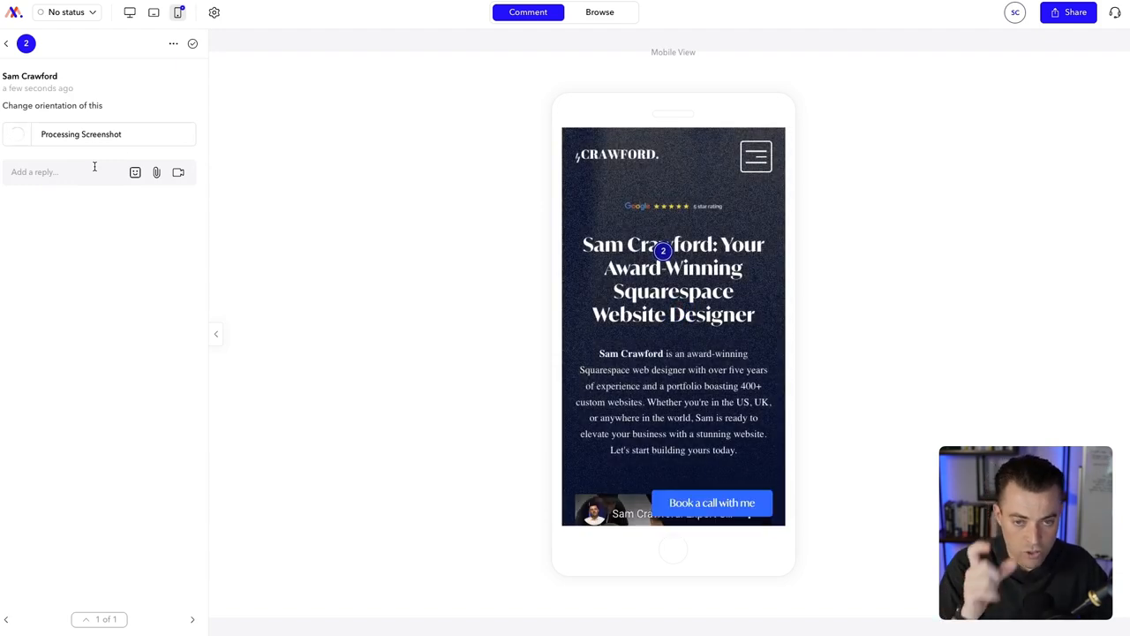
pyautogui.click(661, 251)
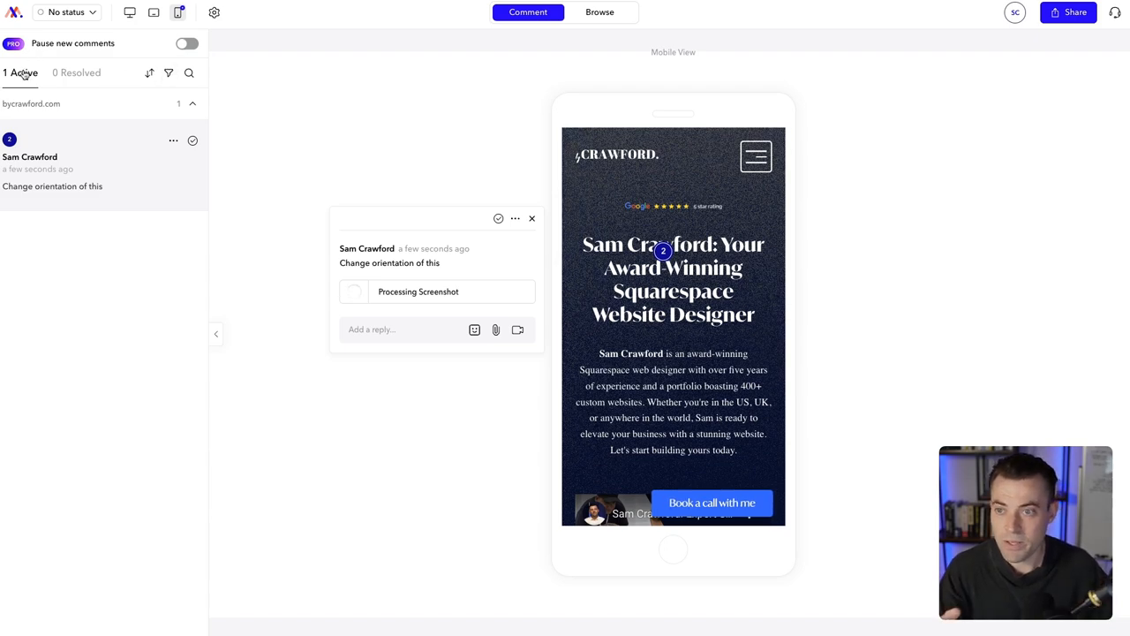
# Step: Check the Resolved and Active comment lists in Mobile View, then switch the preview to Desktop
pyautogui.click(76, 75)
pyautogui.click(37, 76)
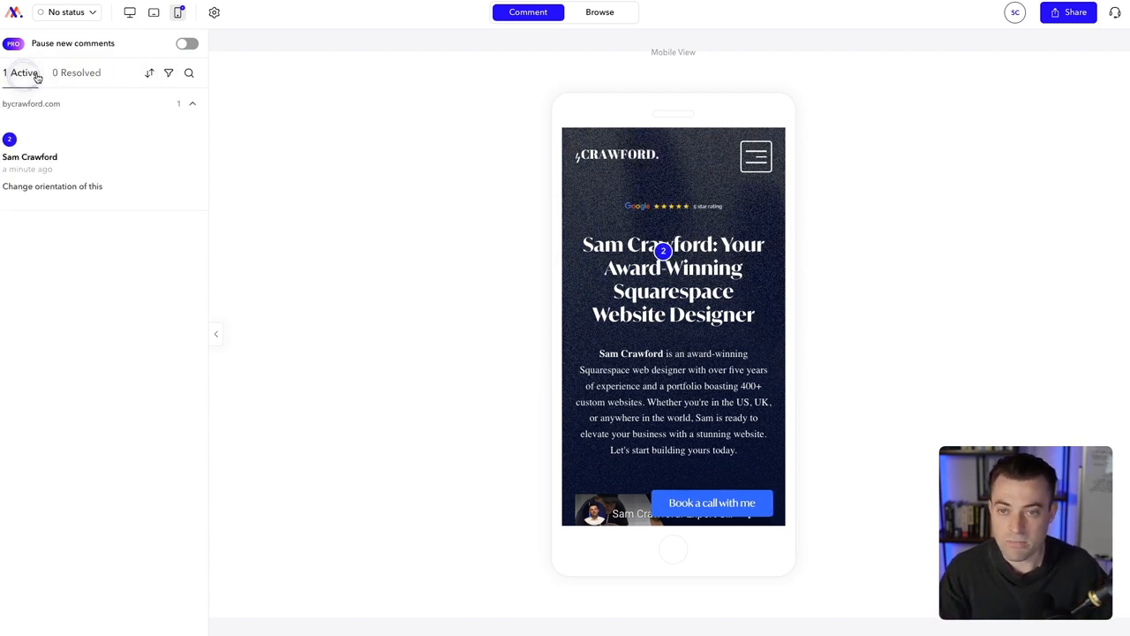
pyautogui.click(130, 14)
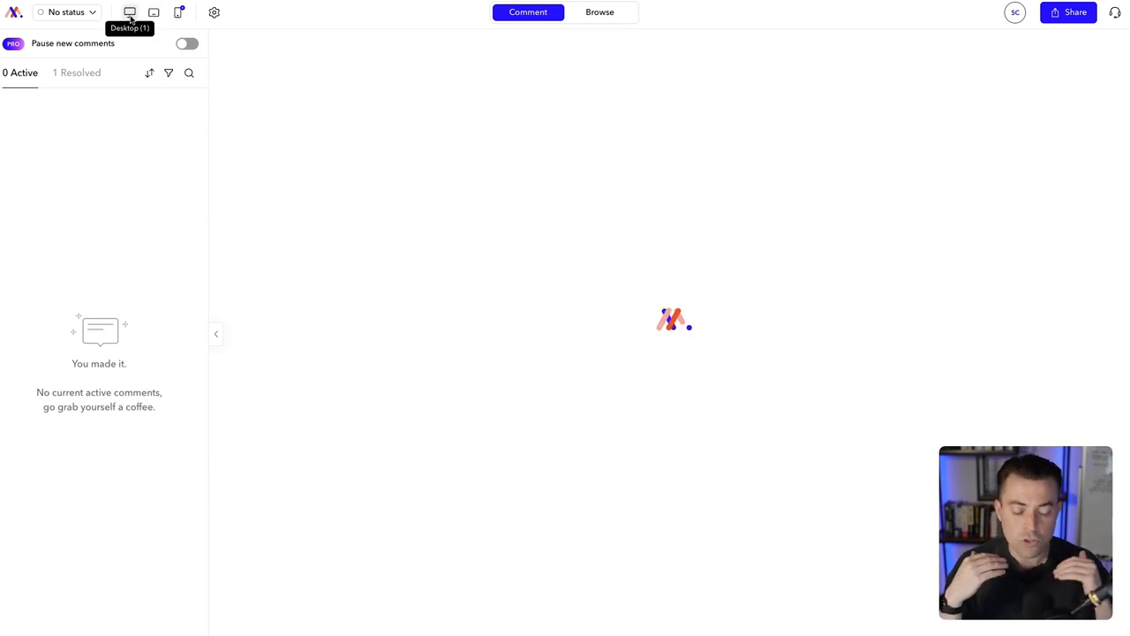